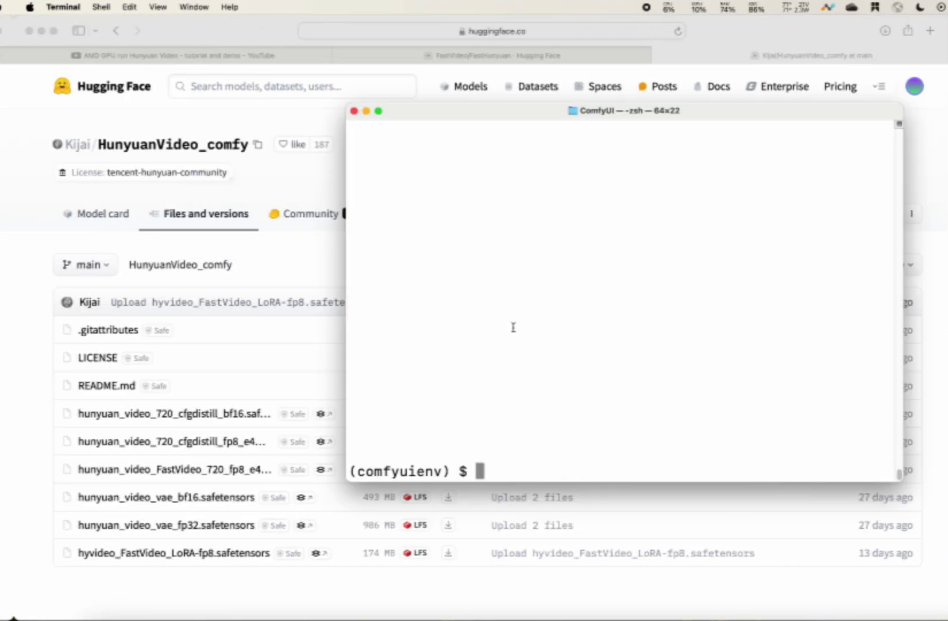
Launch ComfyUI with 'PYTORCH_ENABLE_MPS_FALLBACK=1 python main.py', move the Terminal aside, and bring Safari forward.
type("PYTORCH_ENABLE_MPS_FALLBACK=1  python main.py")
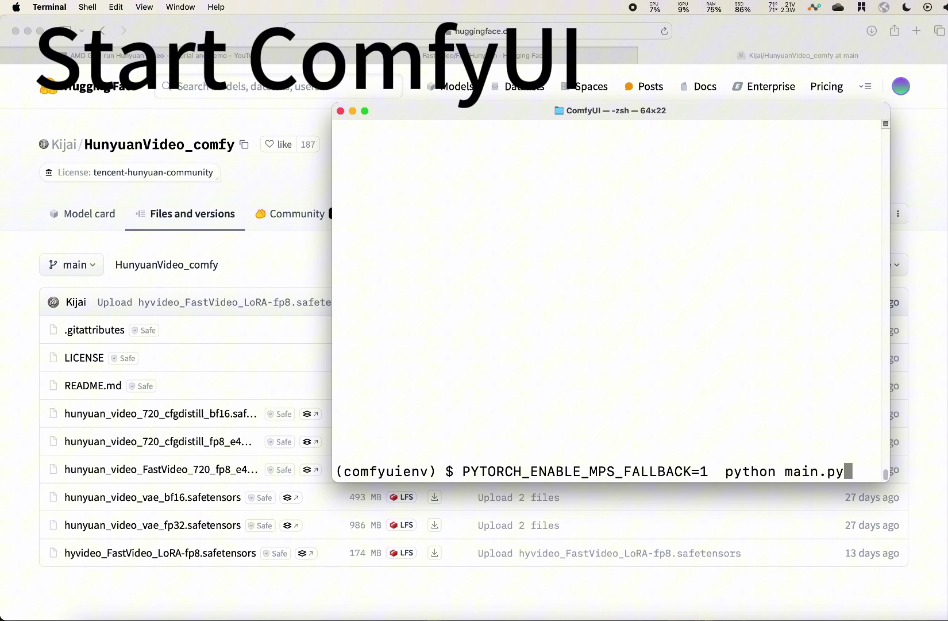
key("Return")
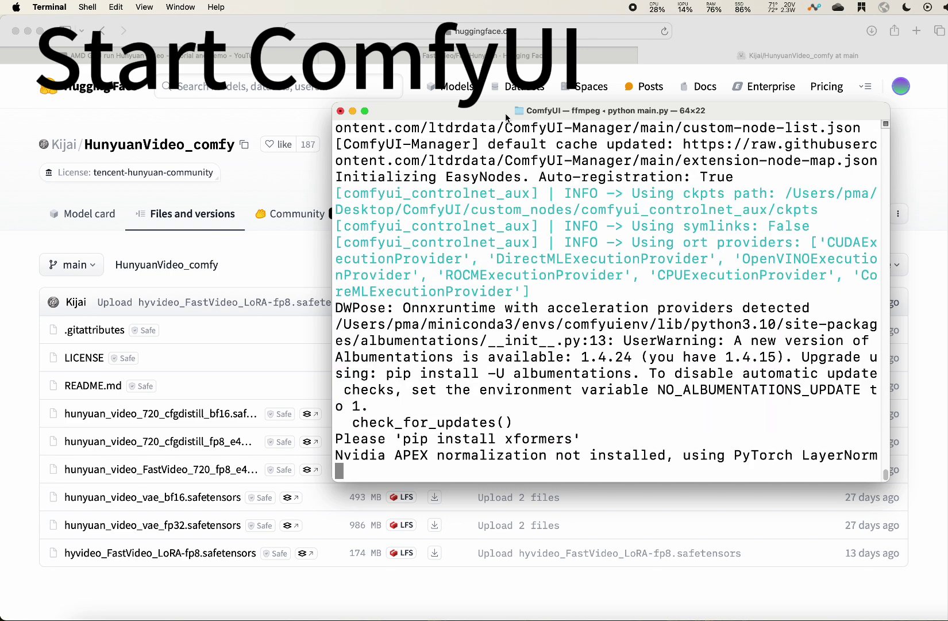
left_click_drag(505, 117, 541, 91)
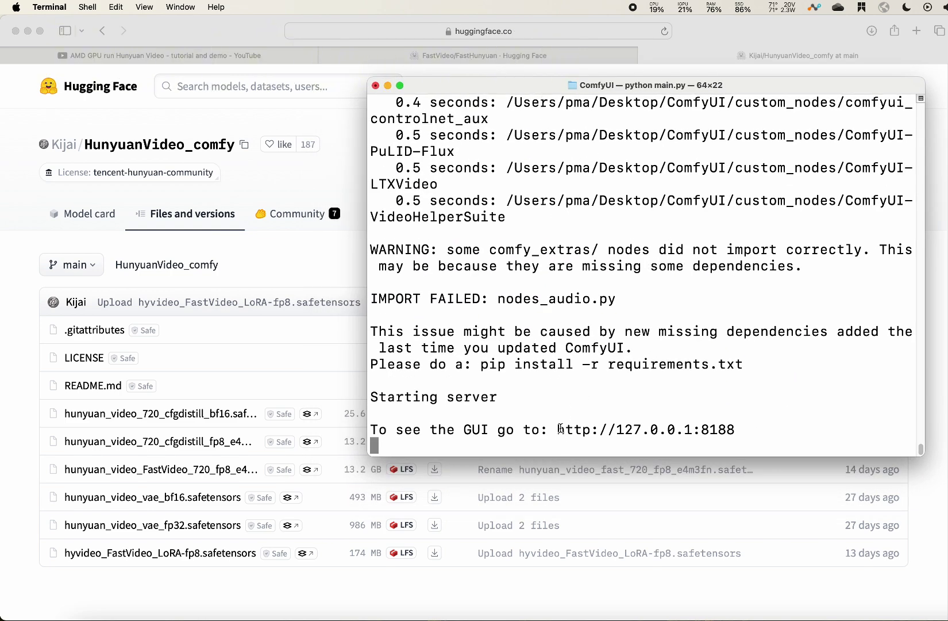
left_click(802, 25)
left_click(916, 31)
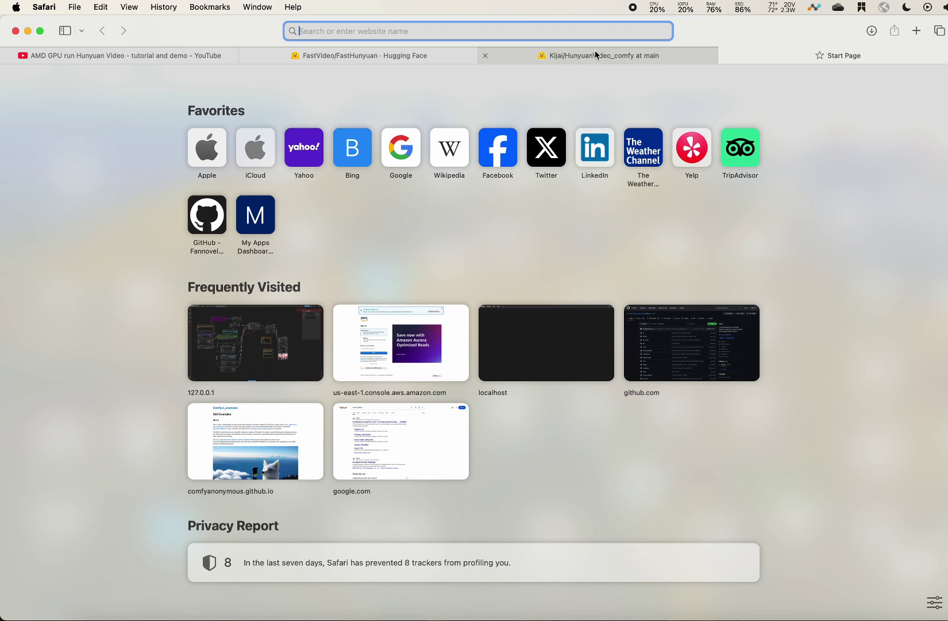
type("http://127.0.0.1:8188")
key("Return")
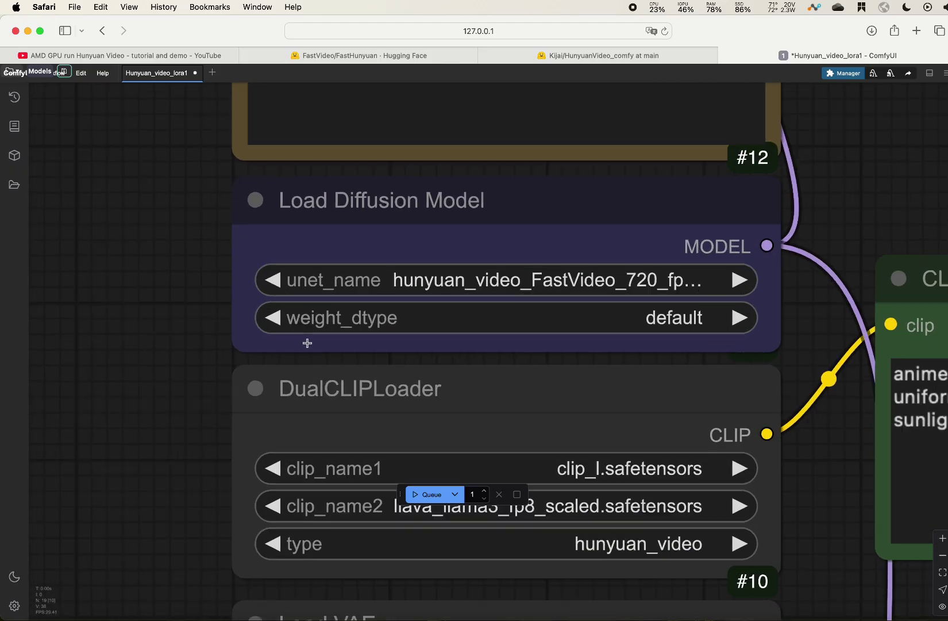
scroll(307, 338, "up", 2)
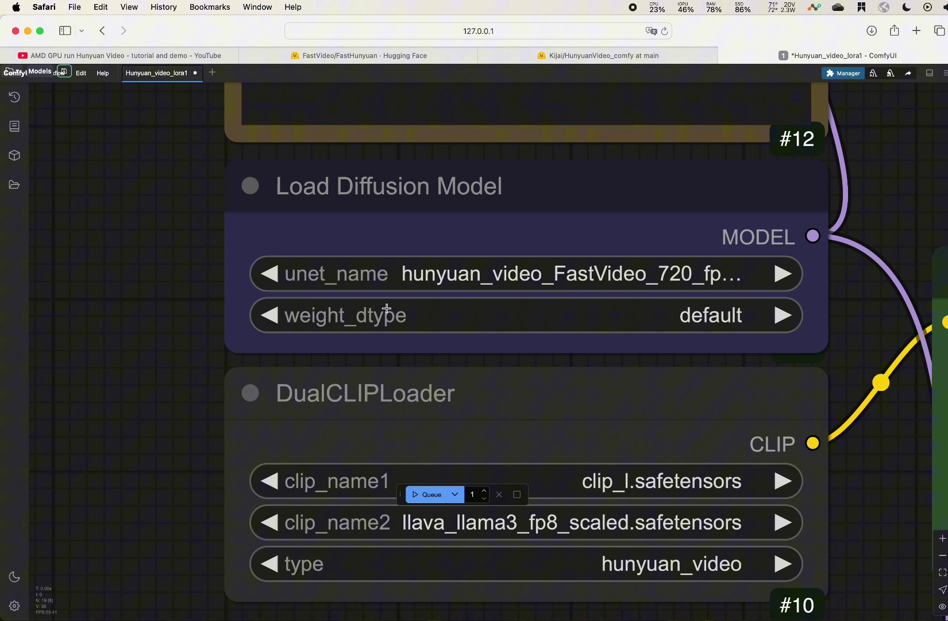
left_click(390, 55)
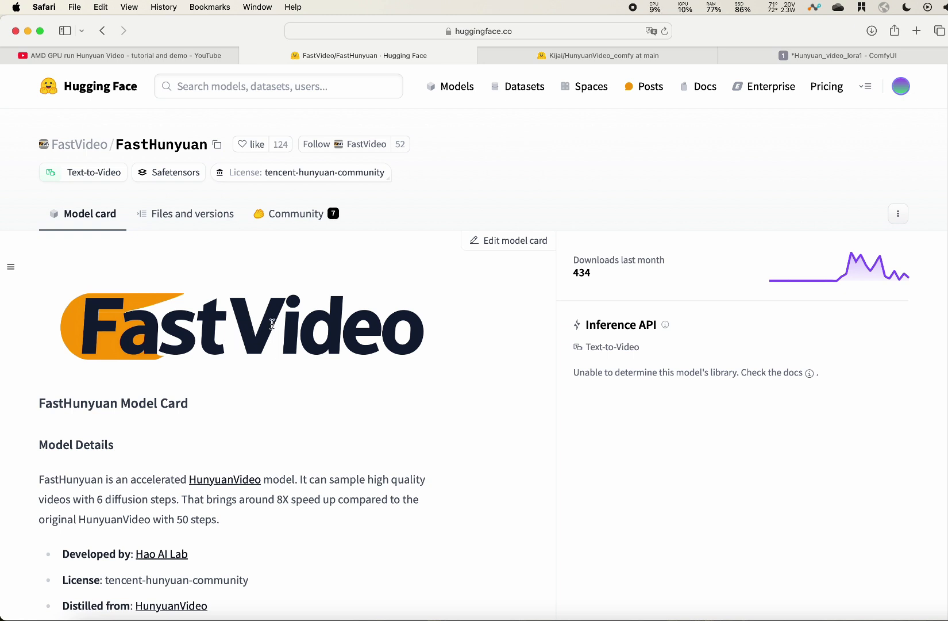
scroll(330, 378, "down", 3)
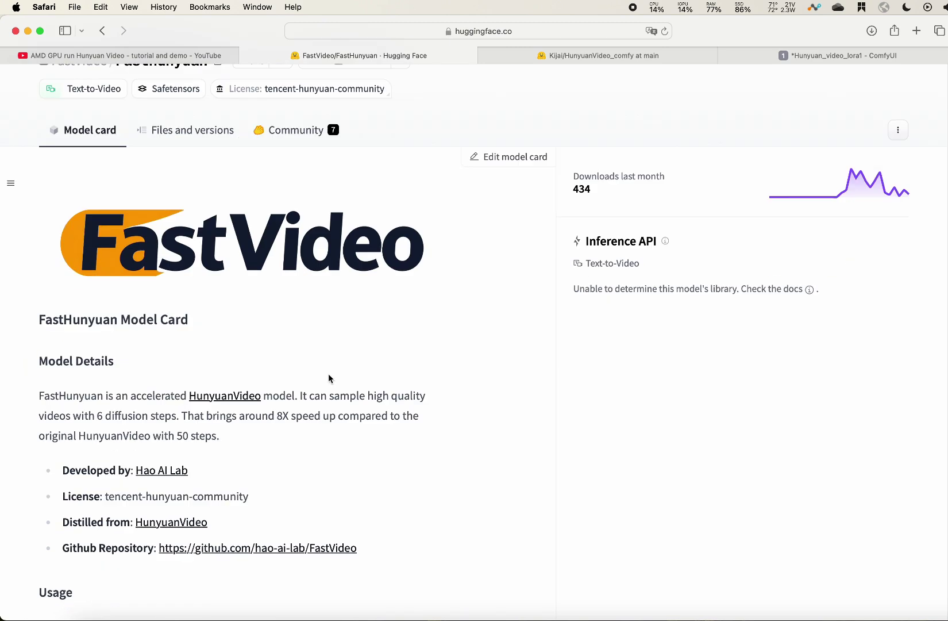
scroll(328, 372, "down", 10)
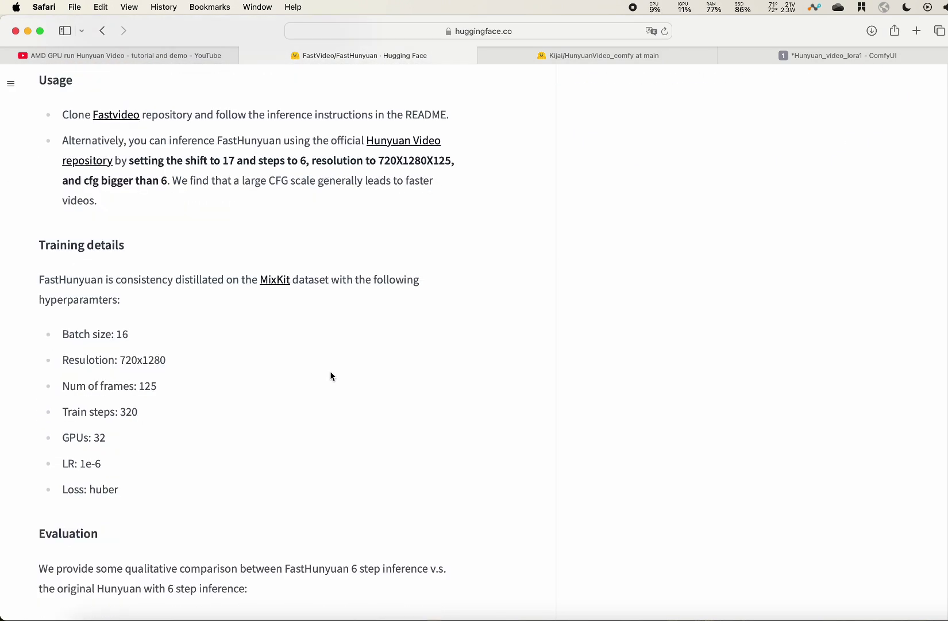
scroll(330, 377, "down", 2)
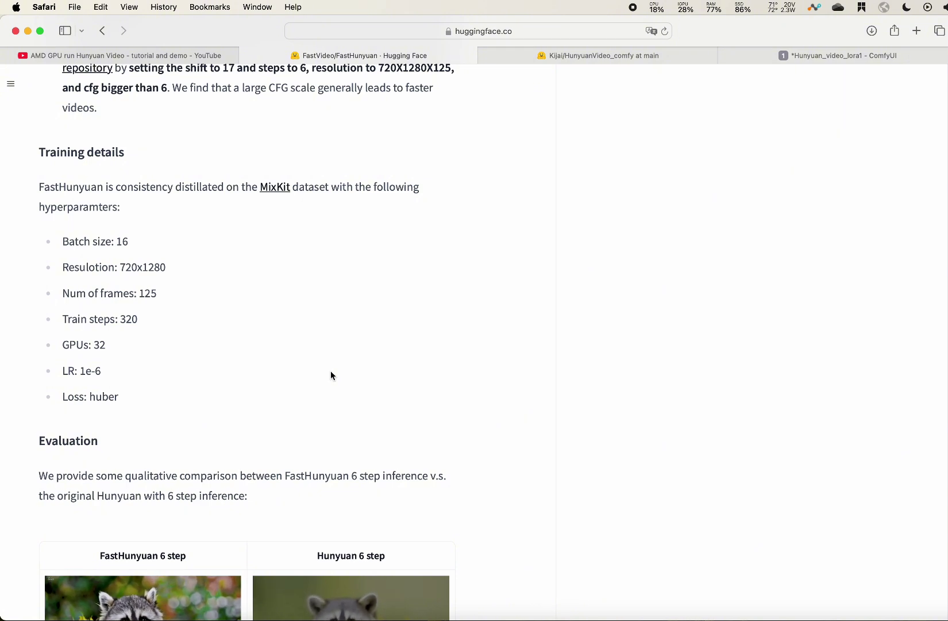
scroll(331, 376, "down", 1)
scroll(331, 375, "up", 10)
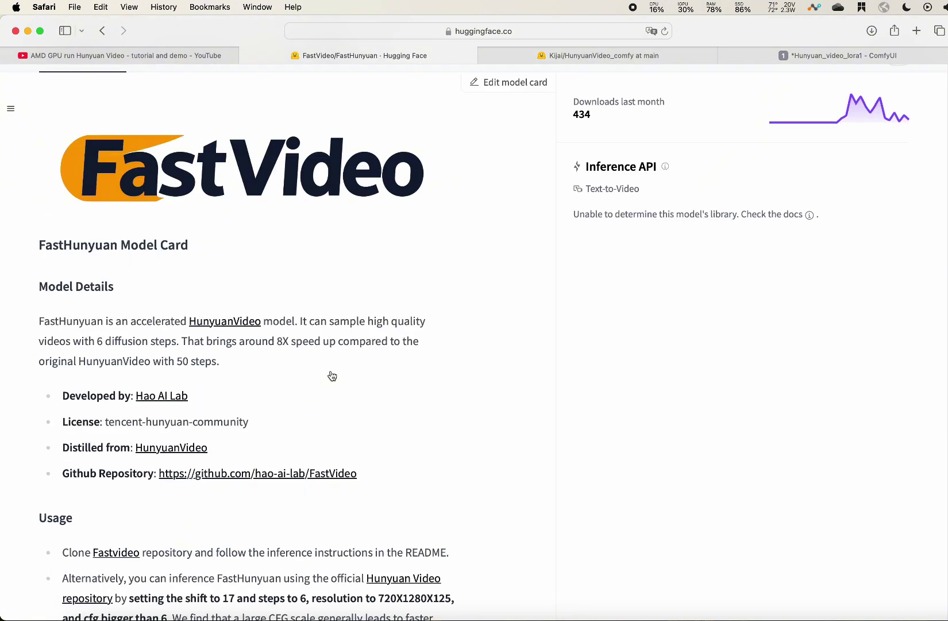
scroll(331, 375, "down", 2)
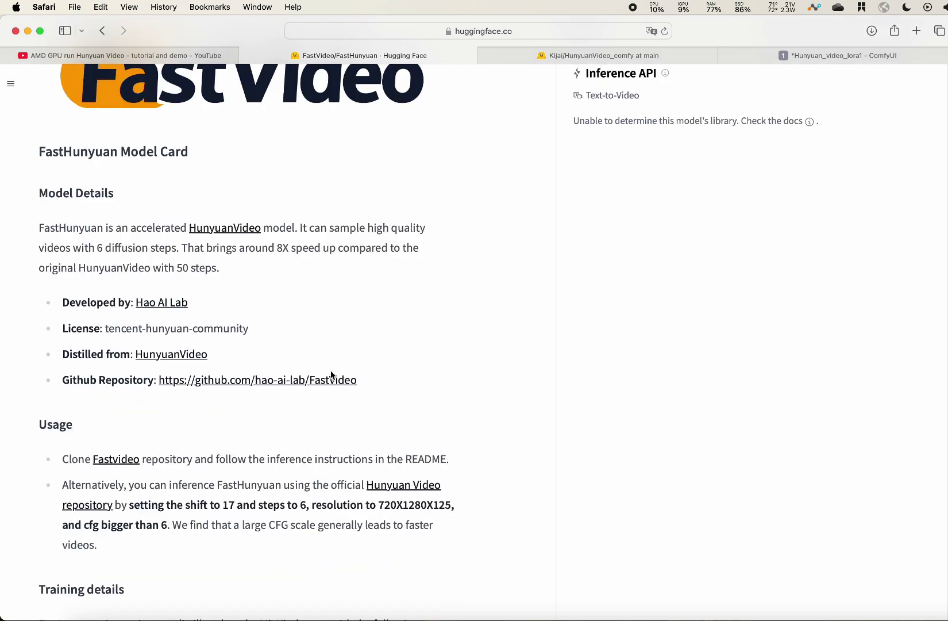
scroll(331, 376, "down", 2)
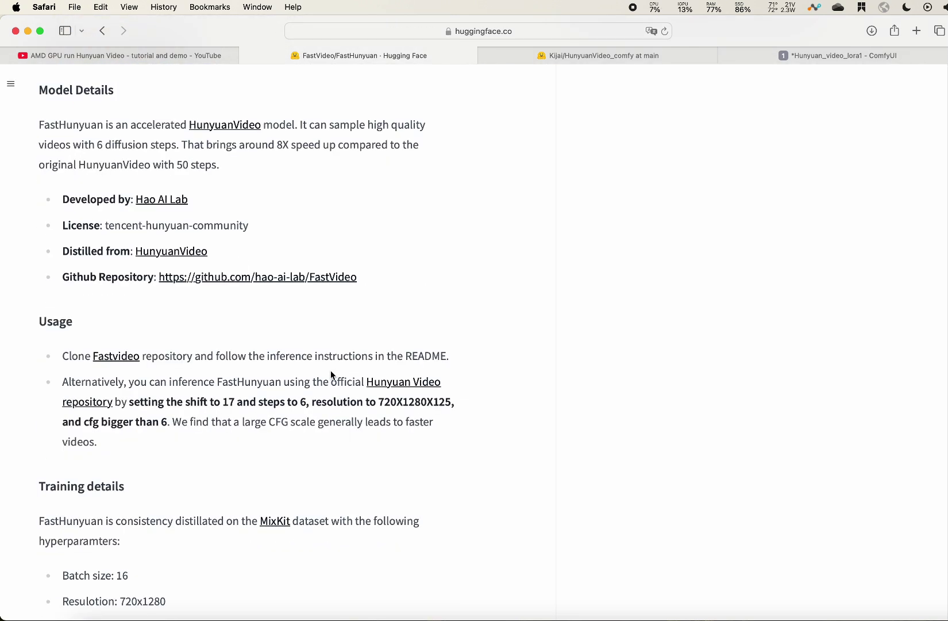
double_click(225, 402)
left_click(163, 420)
scroll(216, 414, "down", 4)
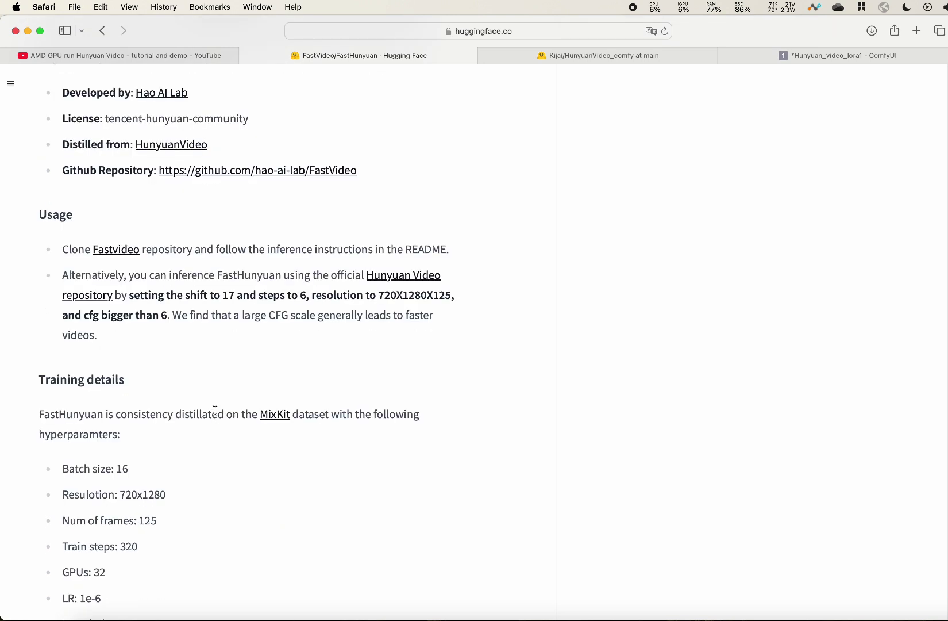
scroll(215, 410, "up", 6)
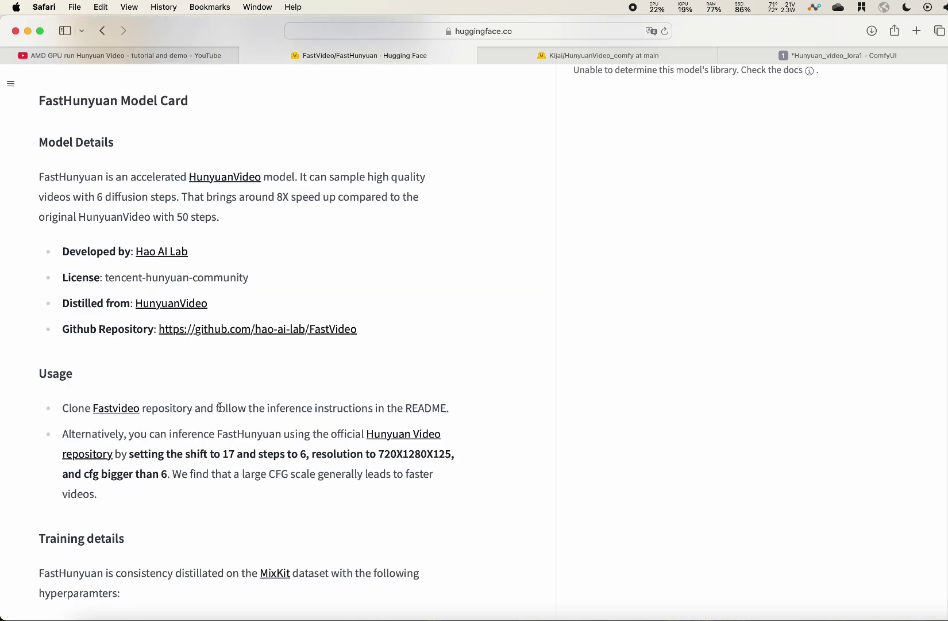
Highlight the hunyuan_video_FastVideo_720_fp8 file in the Kijai/HunyuanVideo_comfy files list.
left_click(595, 58)
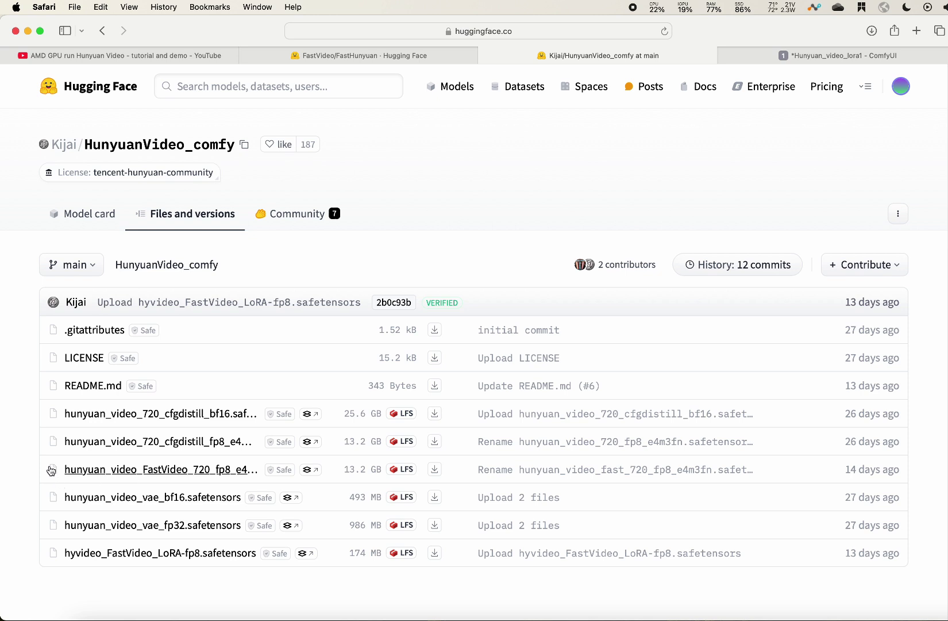
left_click_drag(36, 471, 475, 474)
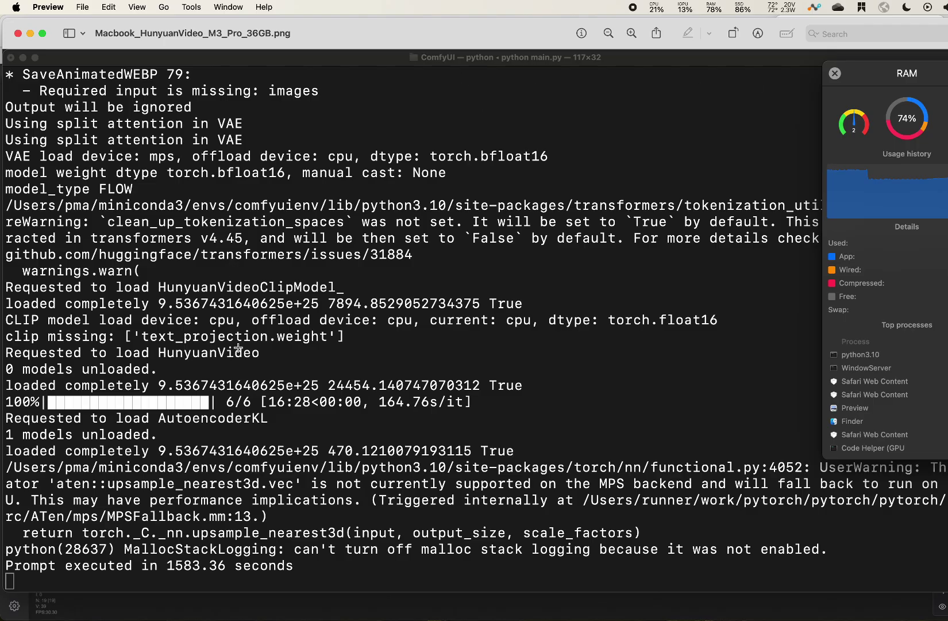
mouse_move(307, 29)
left_mouse_down()
mouse_move(353, 27)
mouse_move(307, 34)
left_mouse_up()
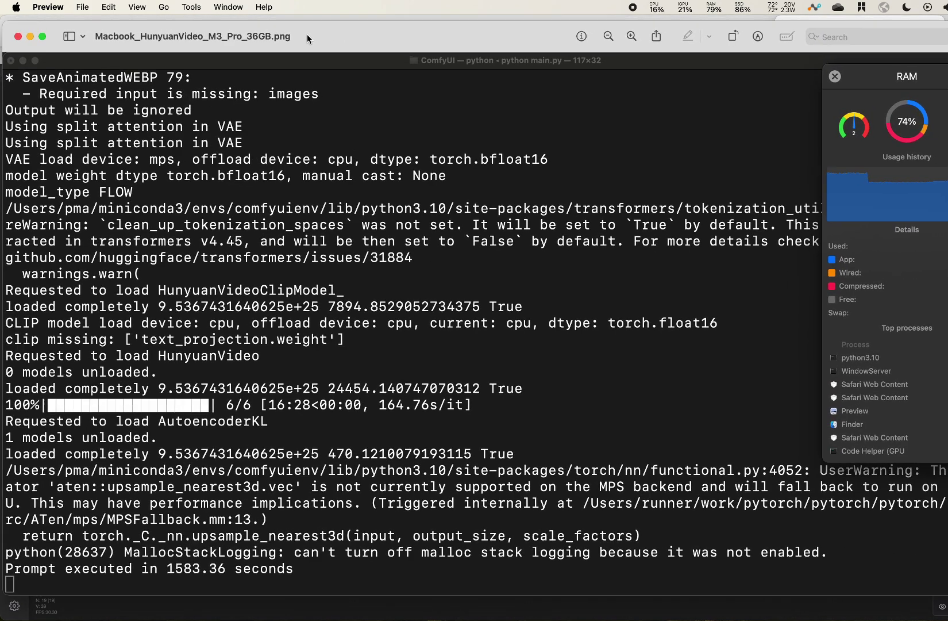
left_click_drag(225, 405, 252, 405)
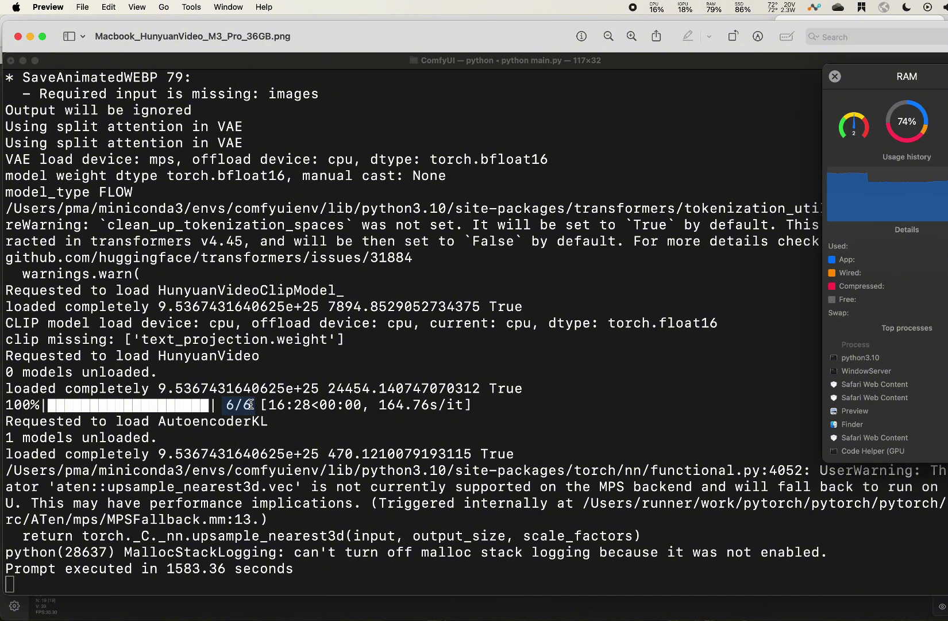
mouse_move(300, 409)
left_click_drag(550, 40, 243, 42)
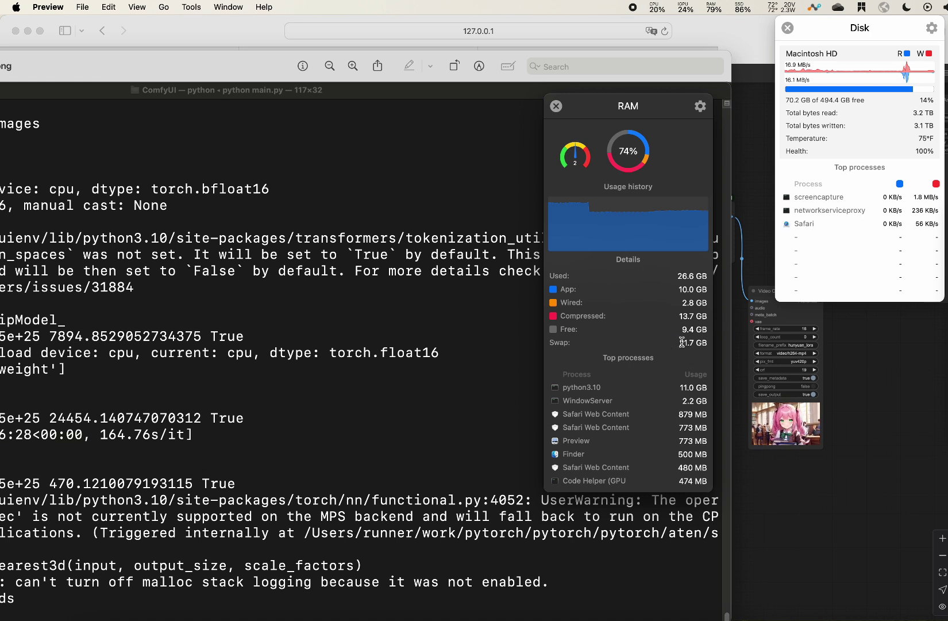
left_click_drag(681, 343, 711, 344)
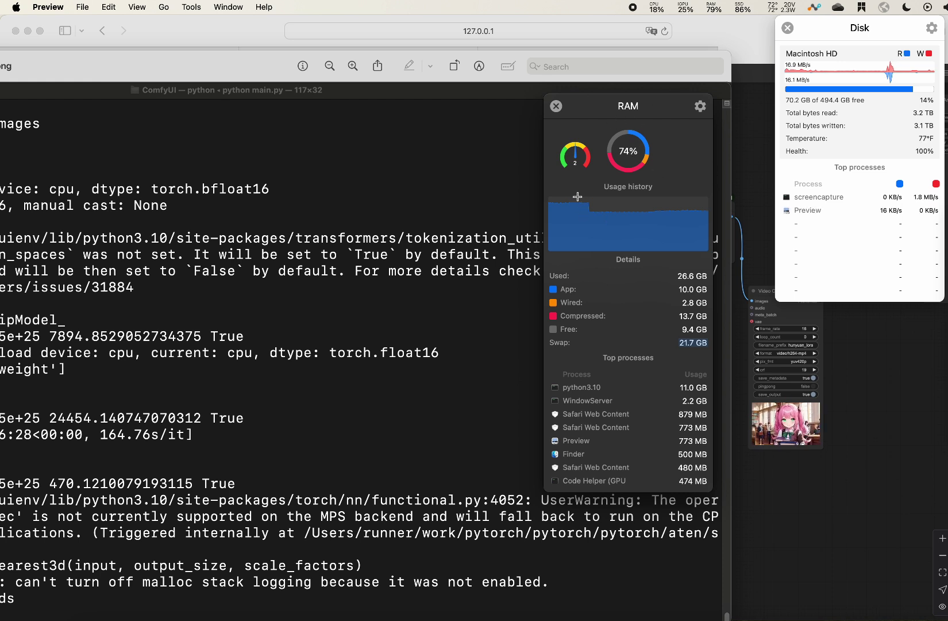
left_click_drag(578, 197, 622, 268)
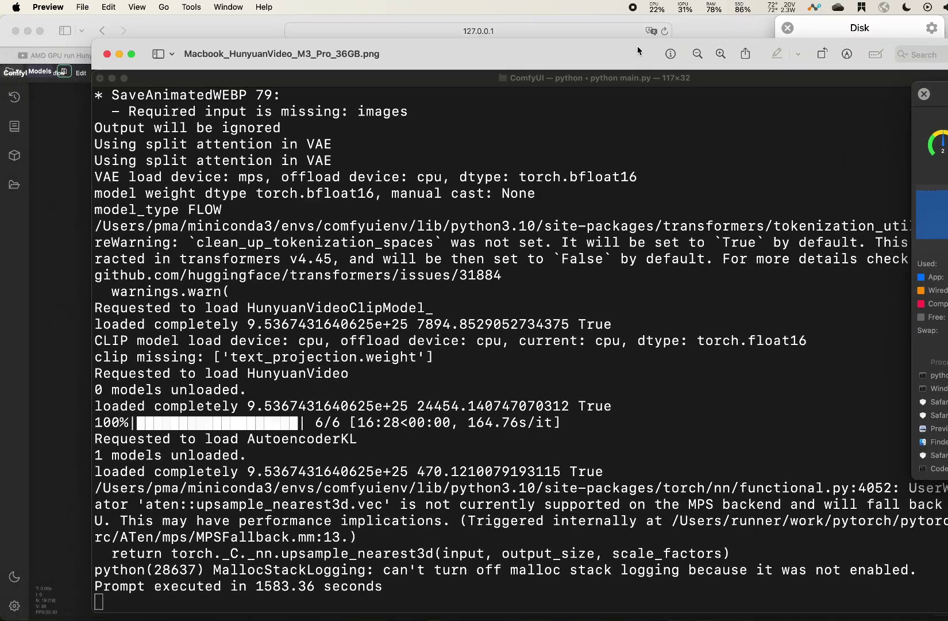
left_click_drag(637, 46, 555, 57)
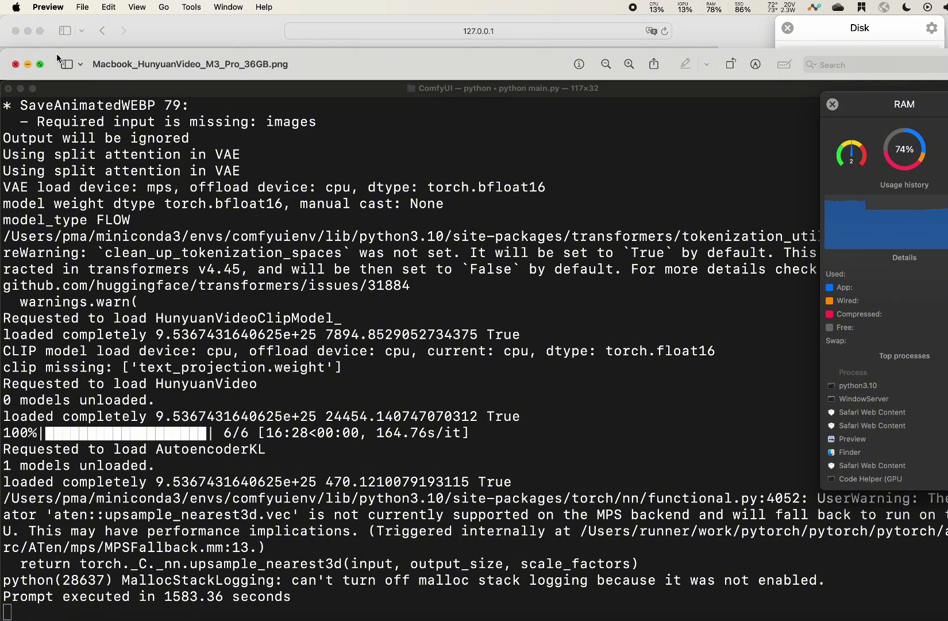
Minimize the Preview screenshot and reactivate Safari showing the Hunyuan_video_lora1 workflow's output.
left_click(29, 64)
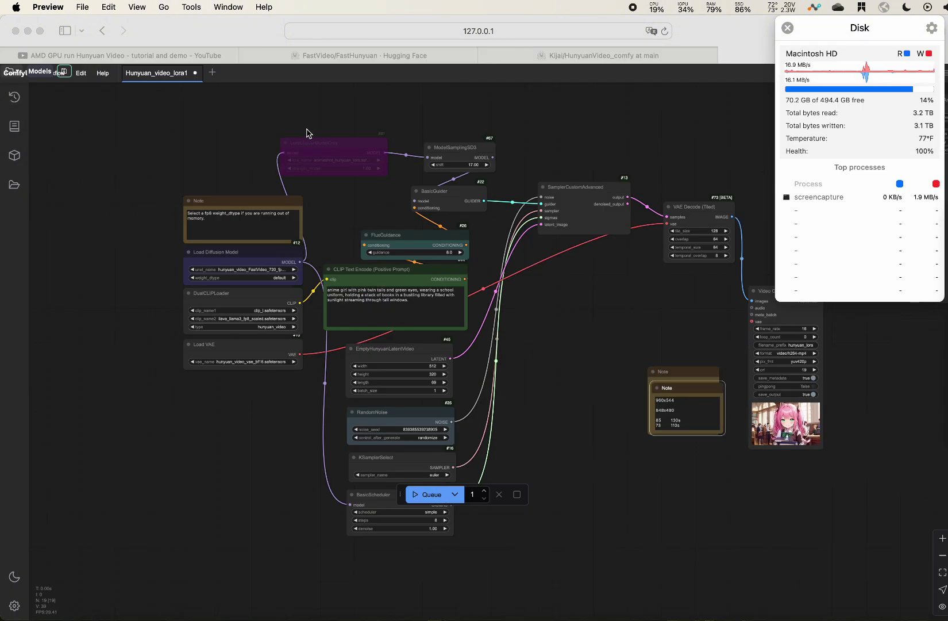
scroll(259, 150, "up", 3)
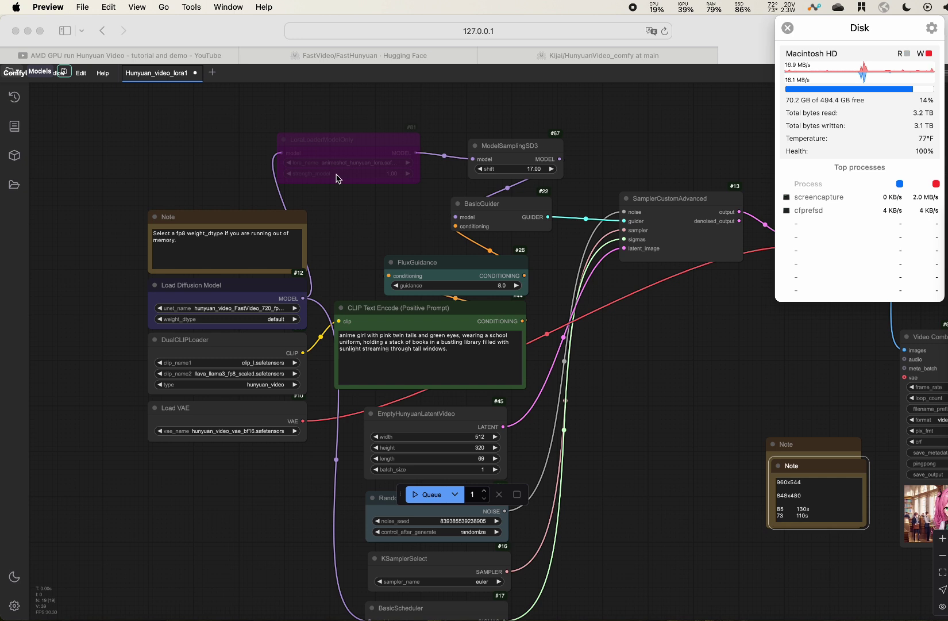
left_click(370, 212)
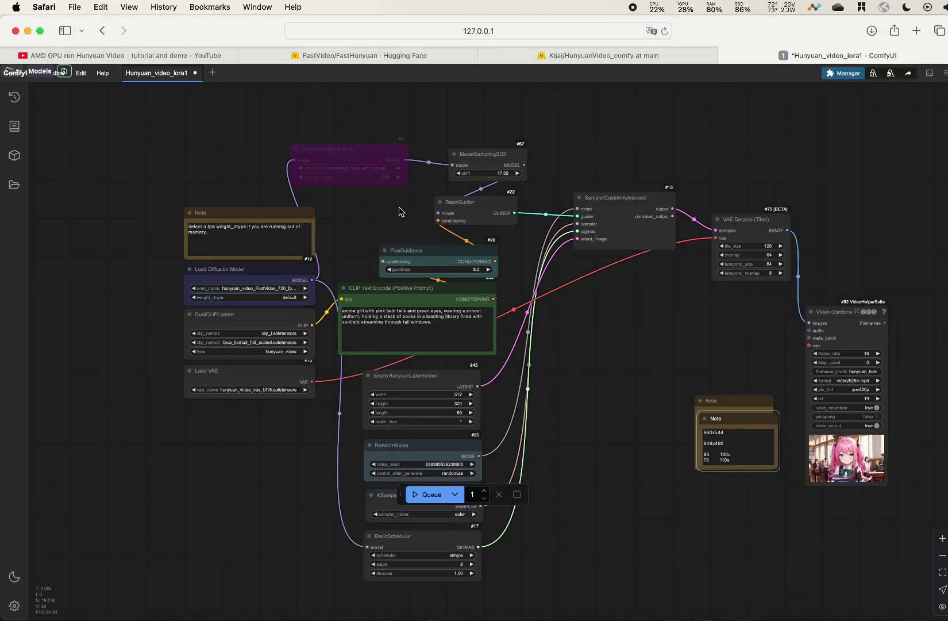